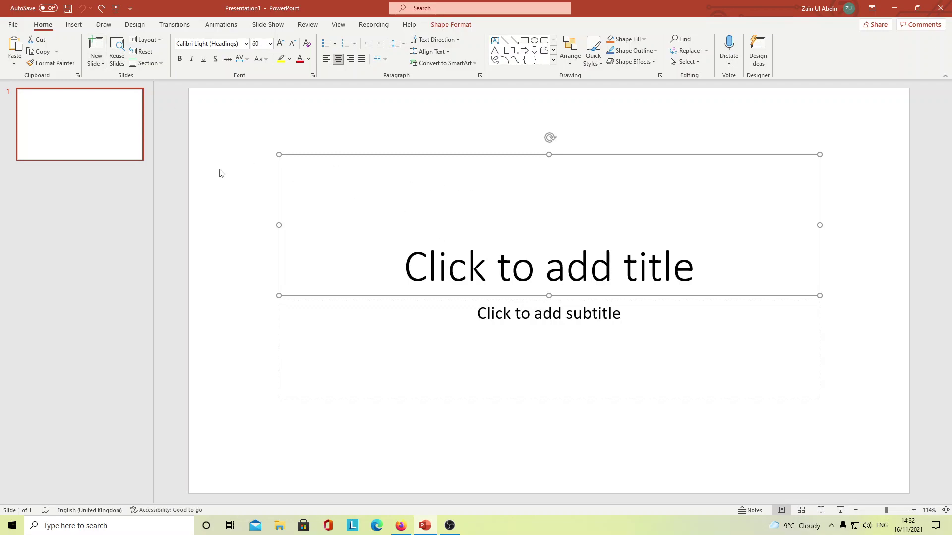
From Insert > SmartArt, filter to Cycle layouts and pick Basic Cycle
click(74, 24)
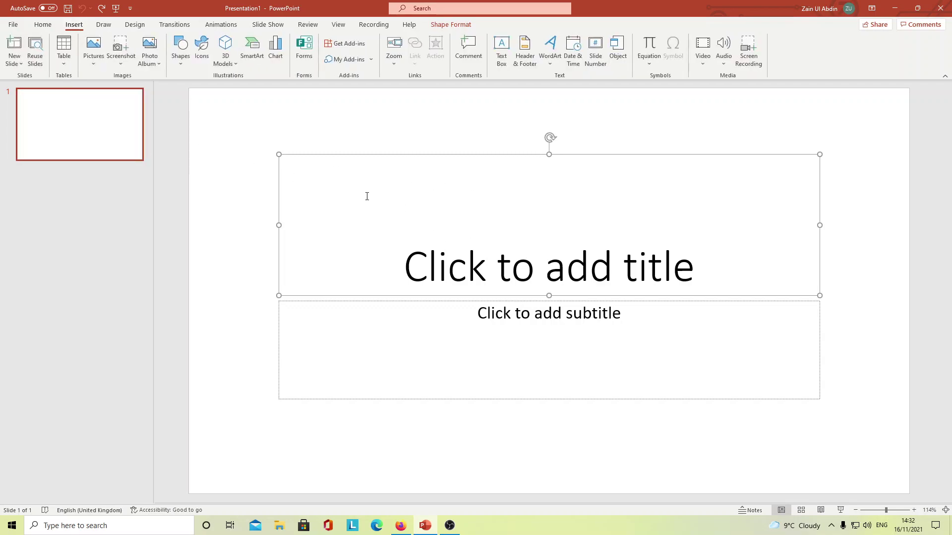
click(252, 46)
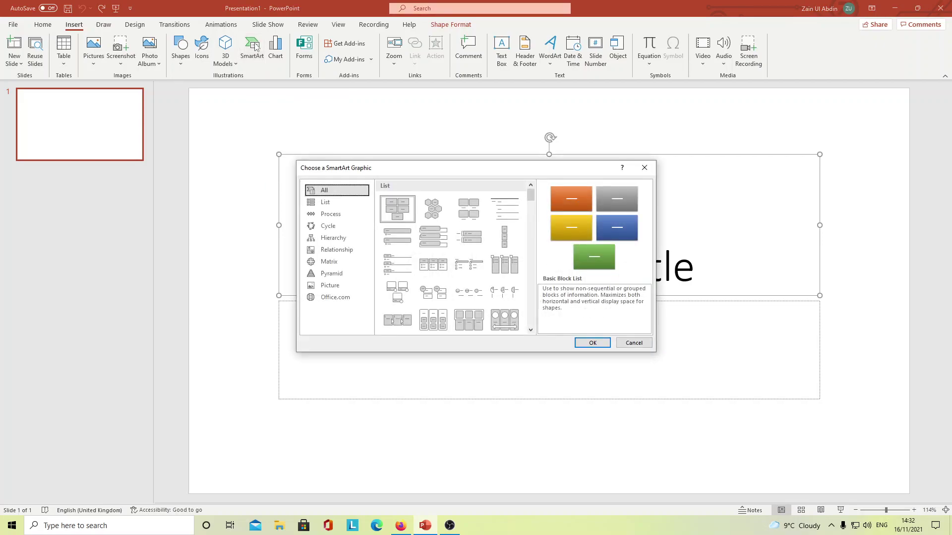
click(330, 227)
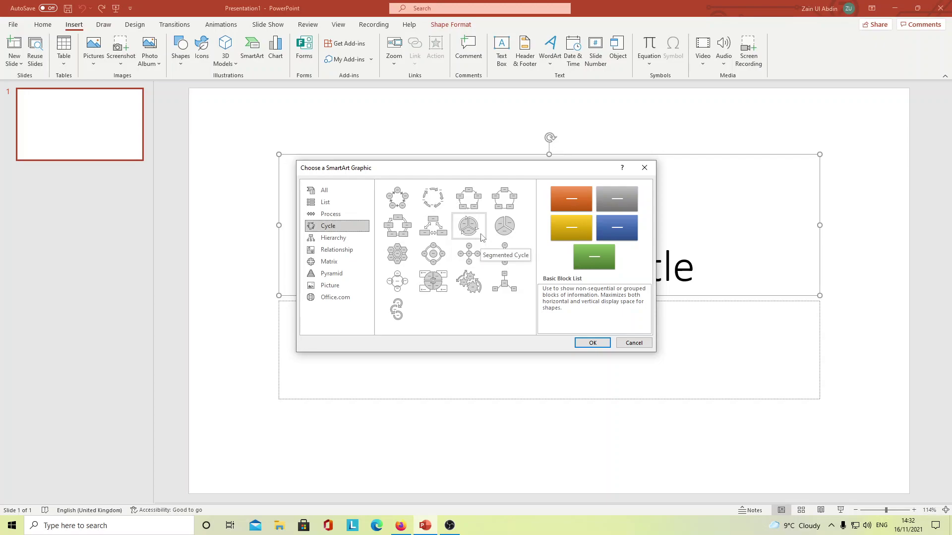
click(397, 310)
click(398, 207)
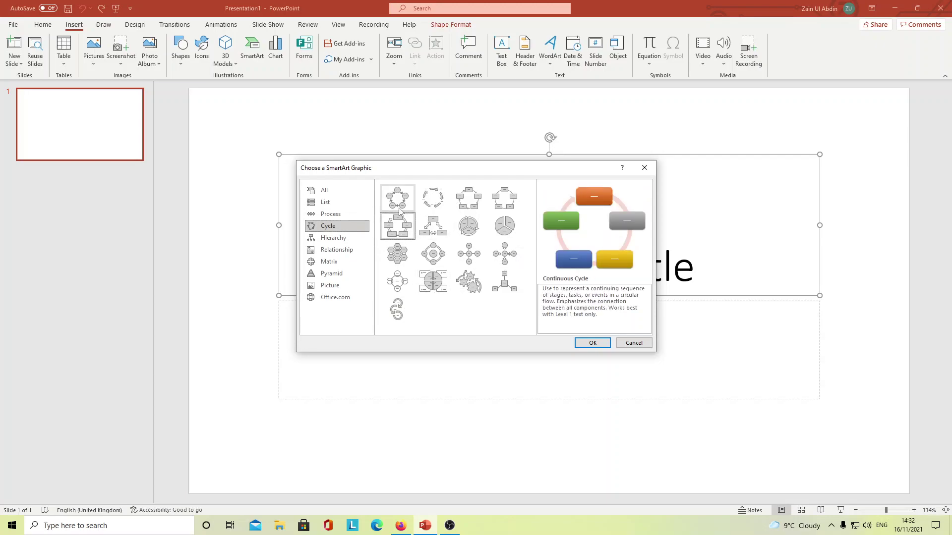
click(399, 208)
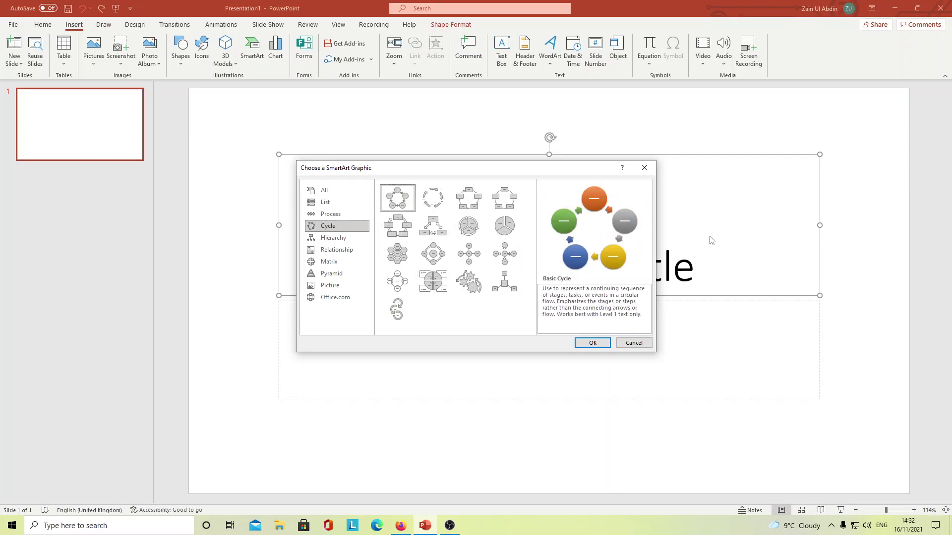
Insert the five-circle Basic Cycle diagram and select it to edit labels
click(592, 343)
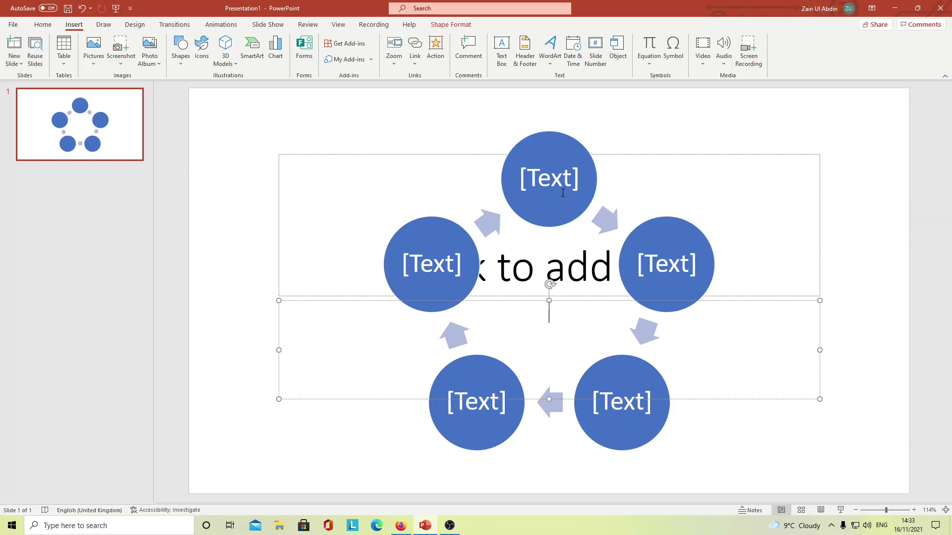
click(562, 193)
Label the five existing circles A, B, C, D and E in the text pane
click(234, 149)
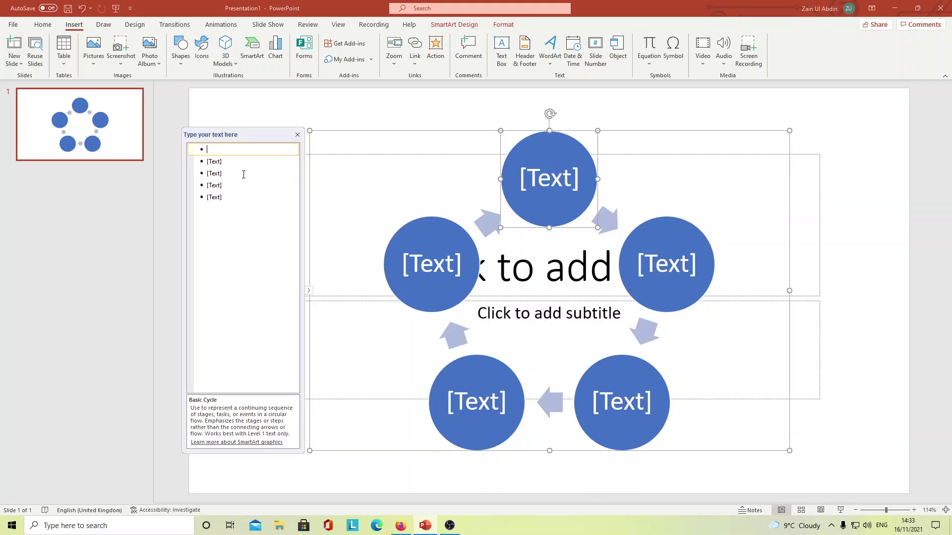
text(a)
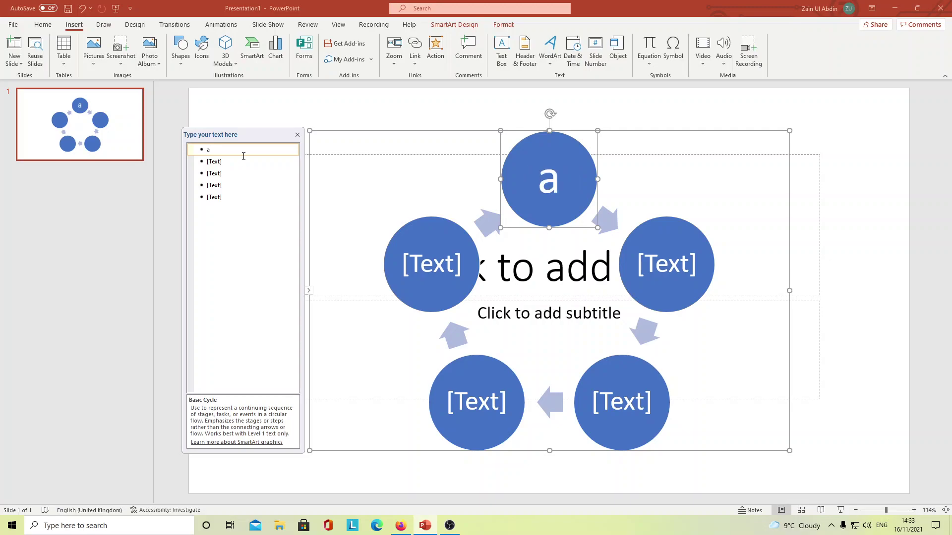
key(BackSpace)
text(A)
click(218, 163)
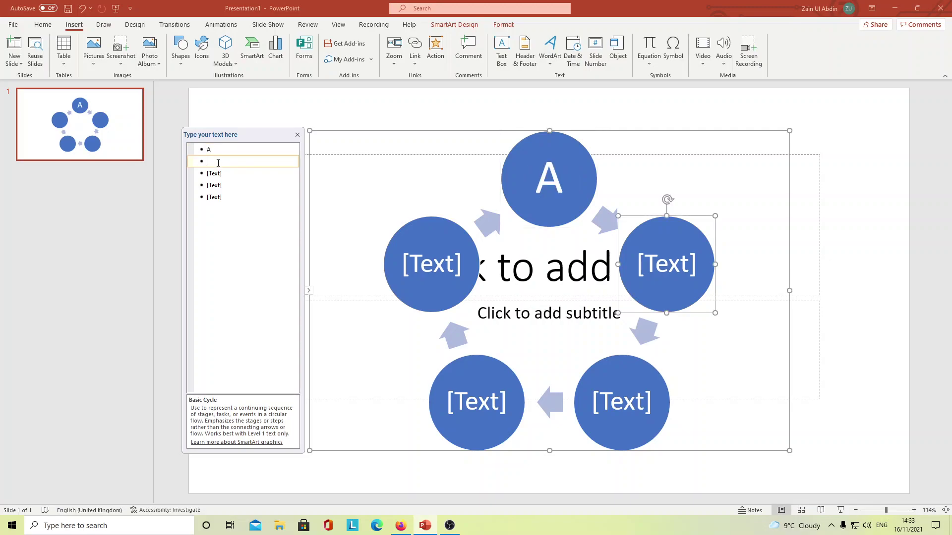
text(B)
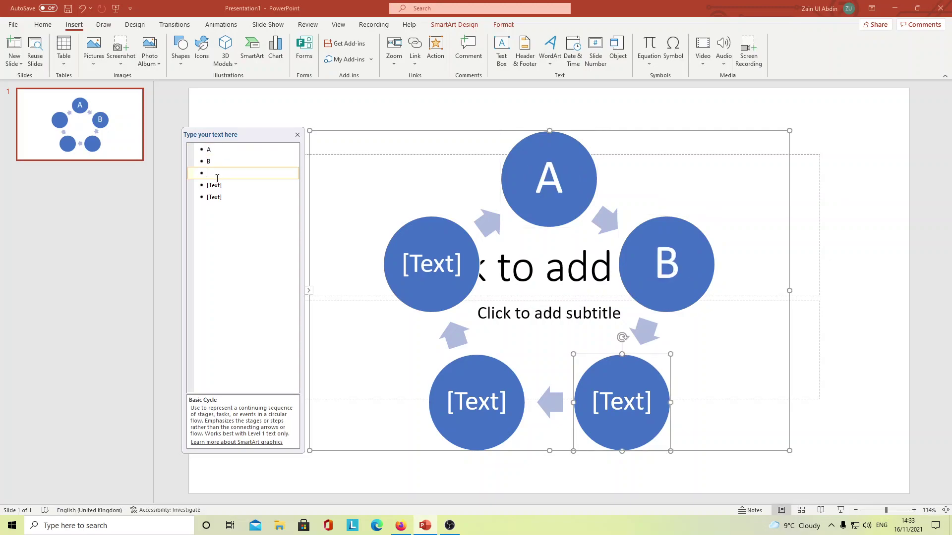
click(217, 176)
text(C)
click(215, 187)
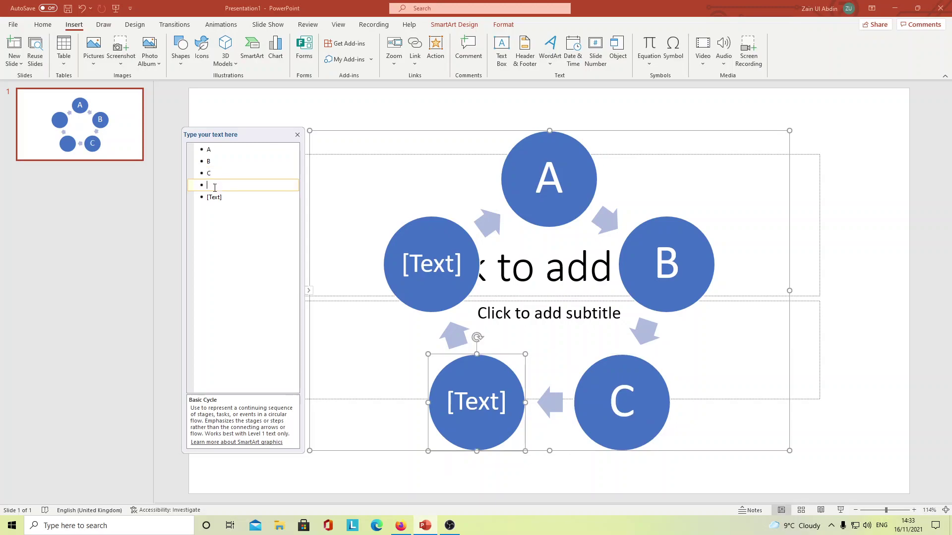
text(D)
click(215, 197)
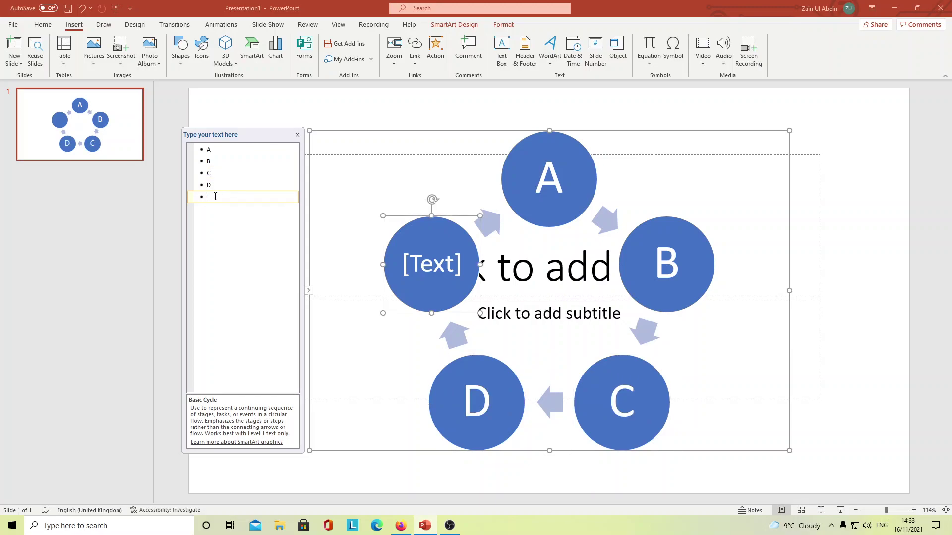
text(E)
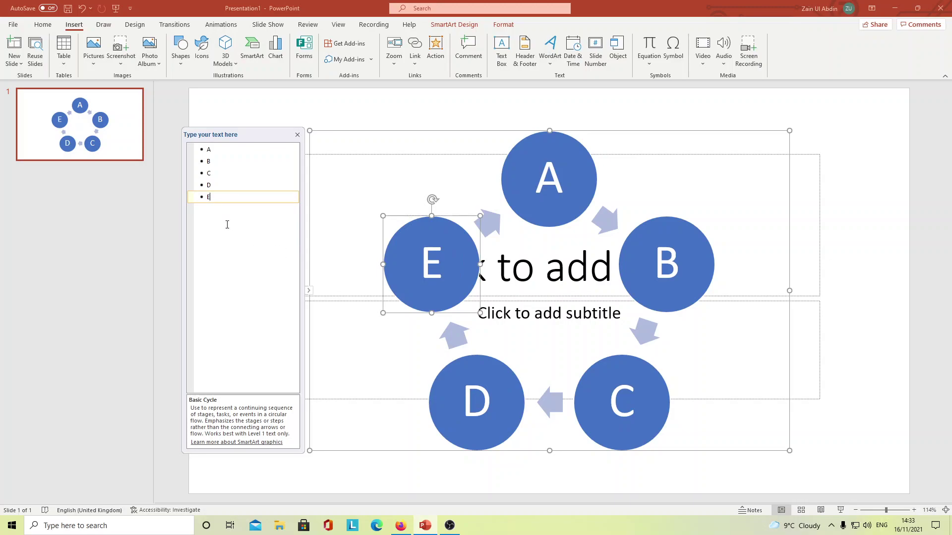
Add sixth and seventh circles labelled F and G
key(Return)
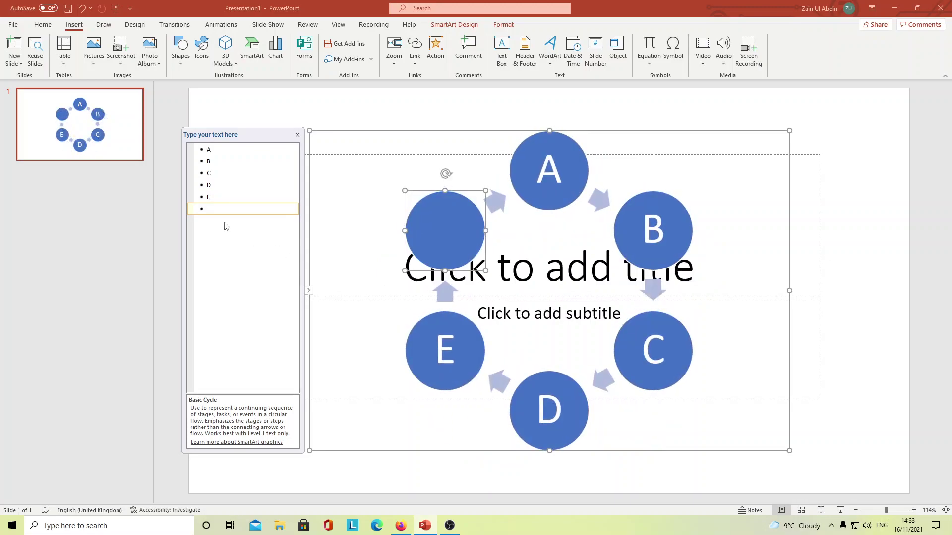
text(F)
key(Return)
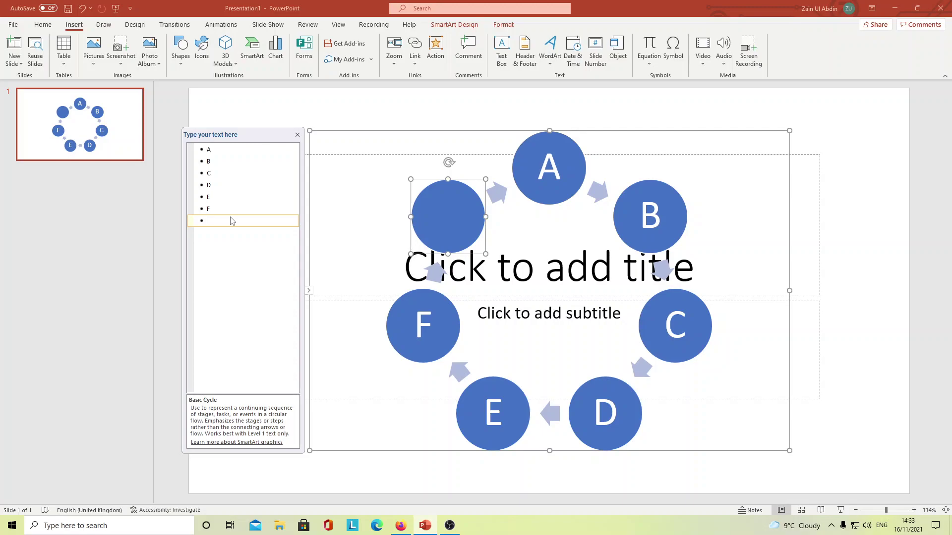
text(G)
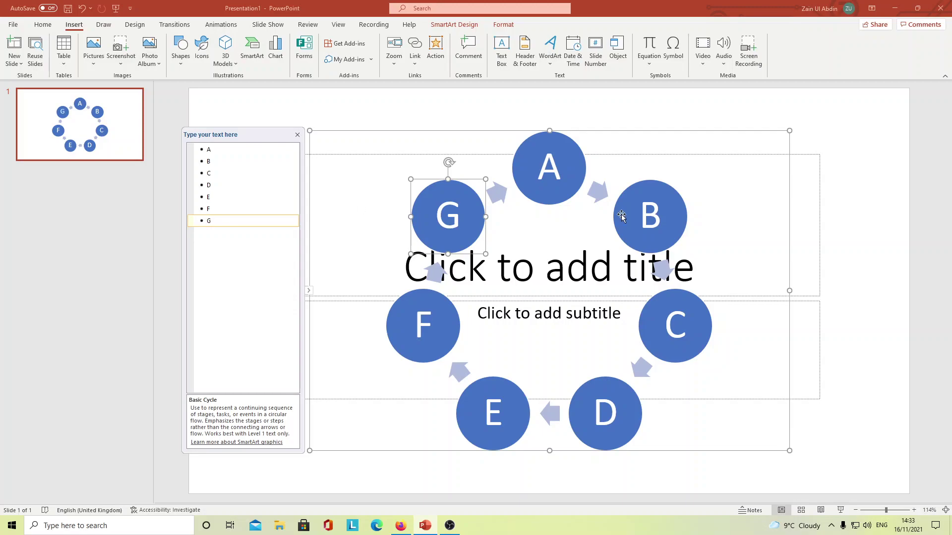
click(573, 231)
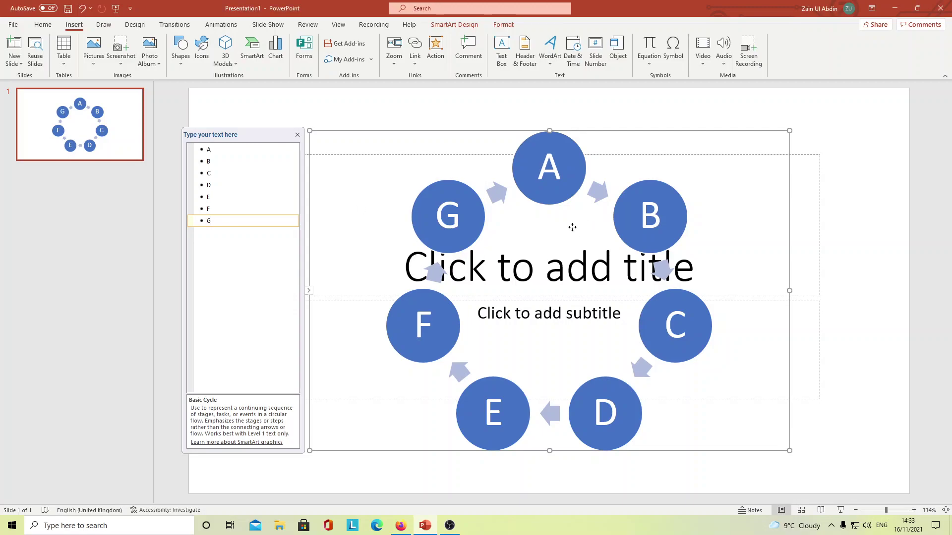
Delete the empty subtitle and title placeholders, then reselect the cycle diagram
click(819, 165)
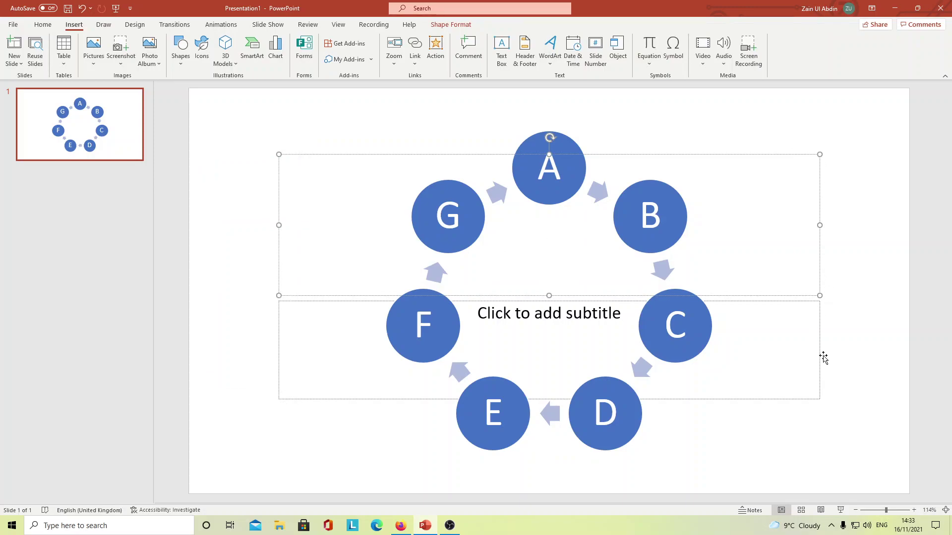
click(823, 357)
key(Delete)
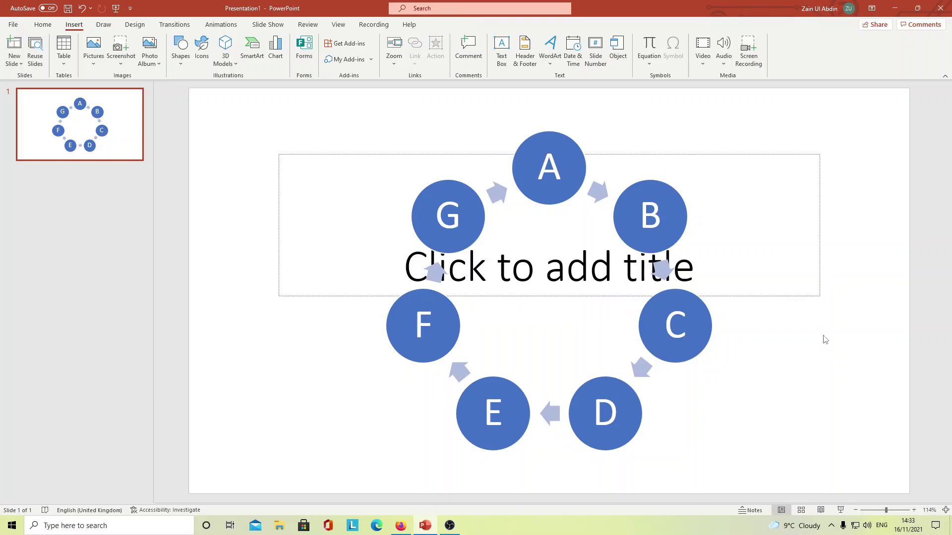
click(813, 297)
key(Delete)
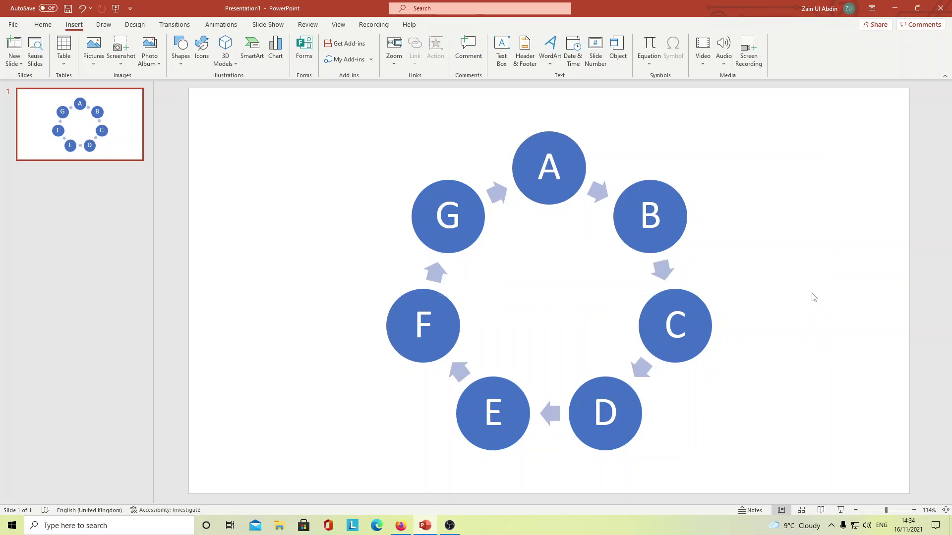
click(528, 159)
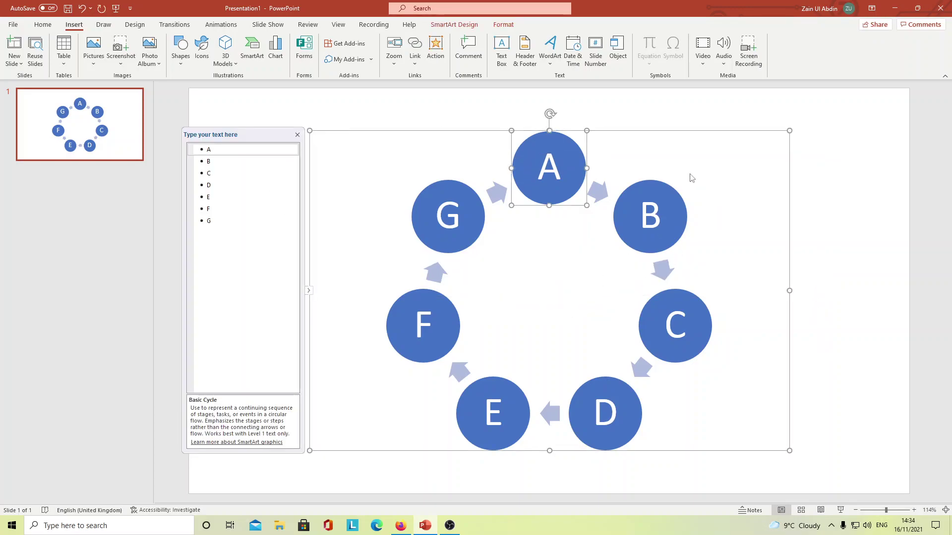
Inspect circle A's right-click options and outline colour choices without changing anything
click(712, 123)
click(562, 166)
right_click(562, 164)
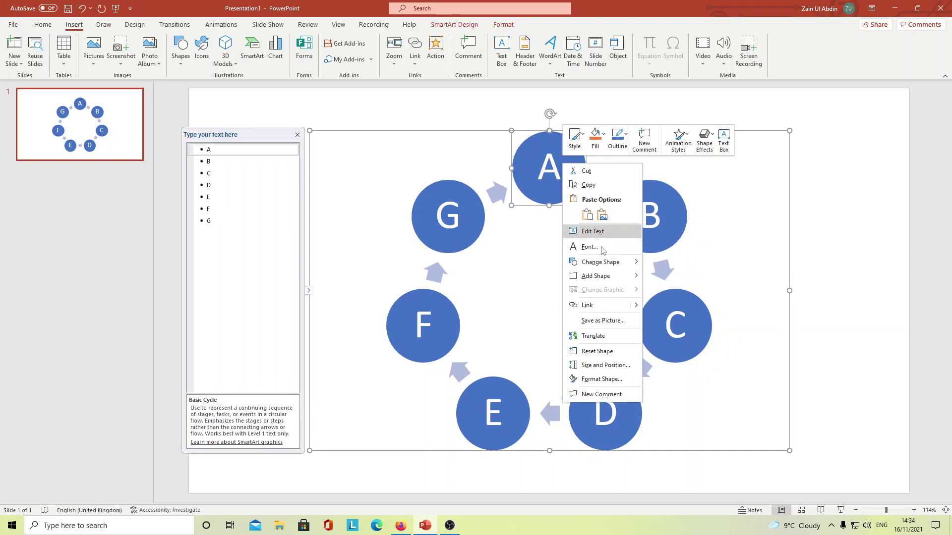
mouse_move(609, 267)
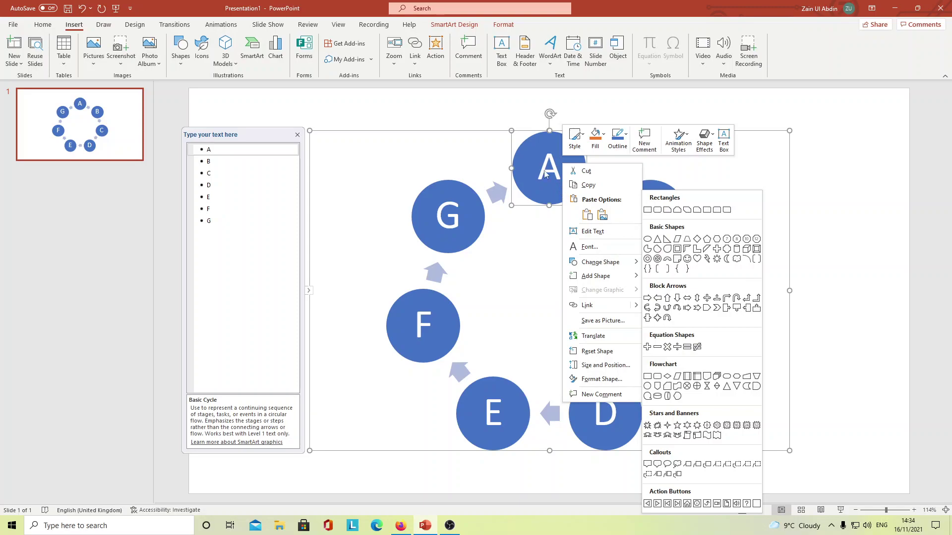
right_click(533, 158)
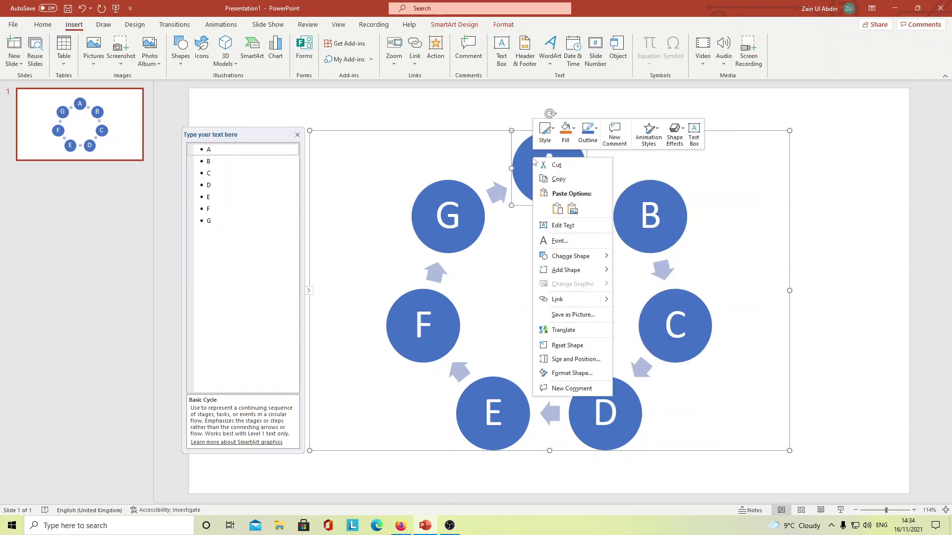
click(586, 142)
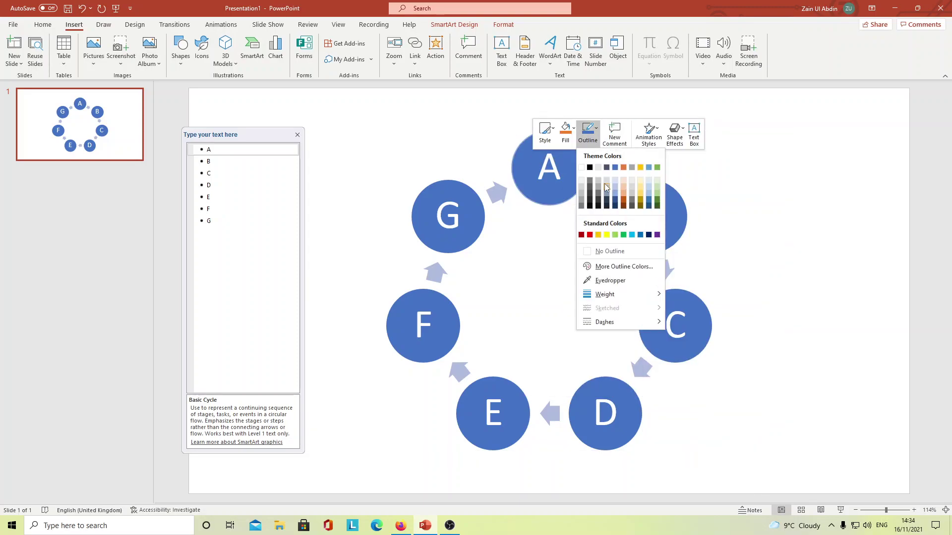
click(543, 183)
Check the whole diagram's cycle layout options, keeping Basic Cycle, and open its colour schemes
click(472, 119)
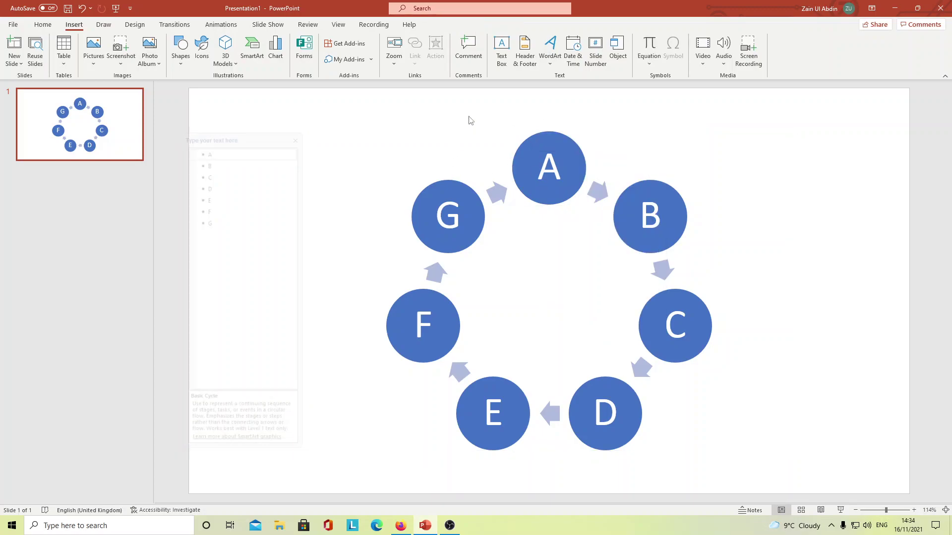
click(529, 197)
right_click(529, 199)
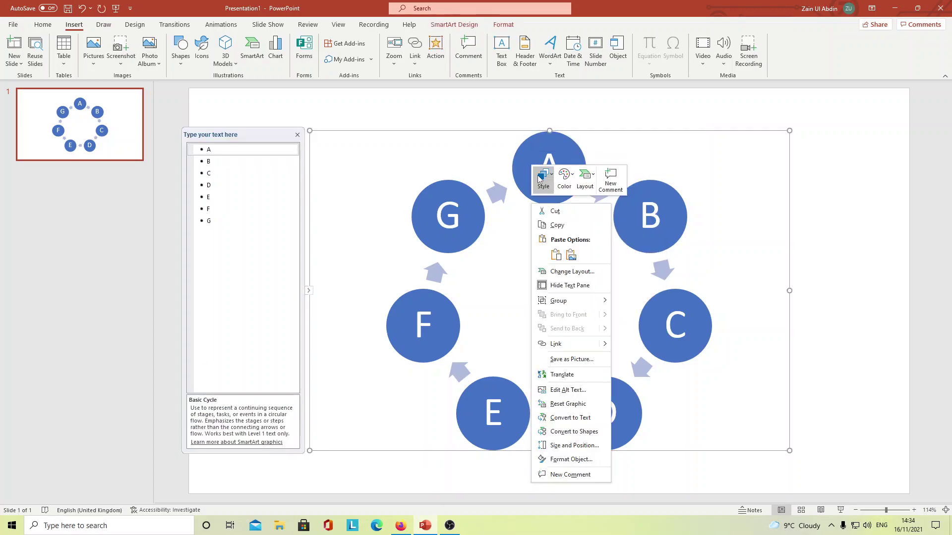
click(585, 179)
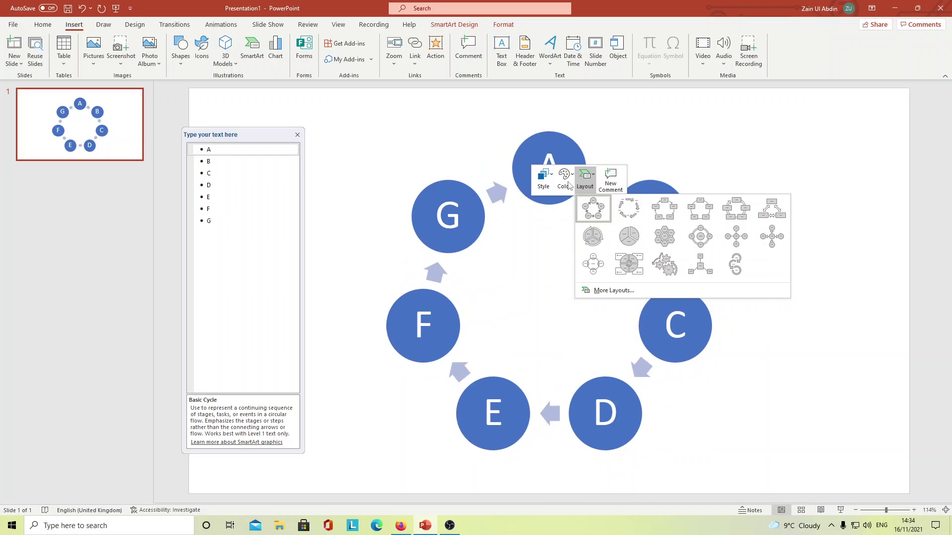
click(563, 188)
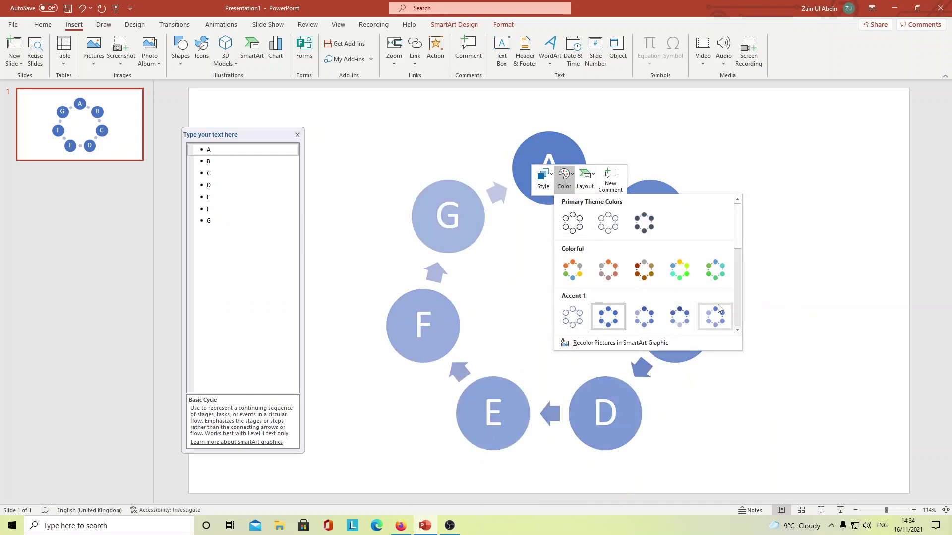
Browse the colour previews without applying one, keeping the blue, and open Style
scroll(742, 226, down, 5)
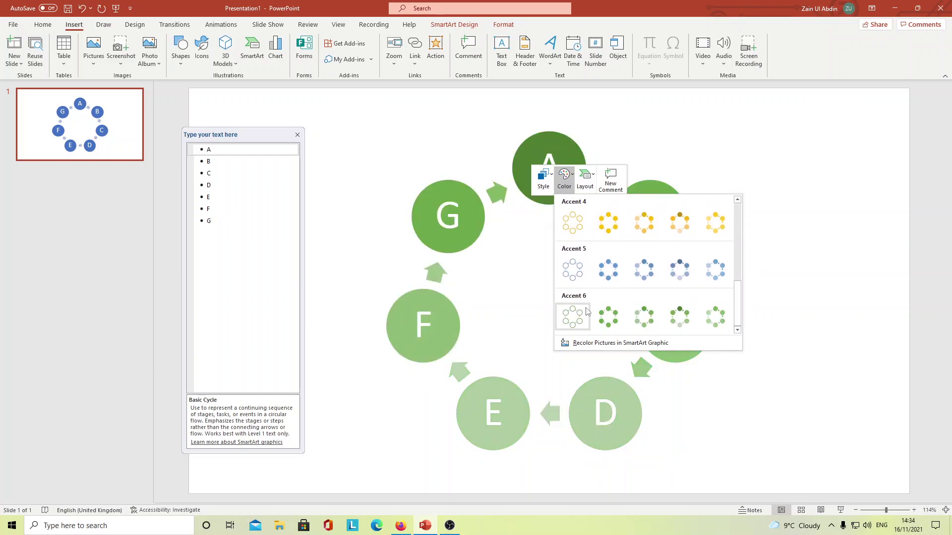
scroll(698, 242, up, 5)
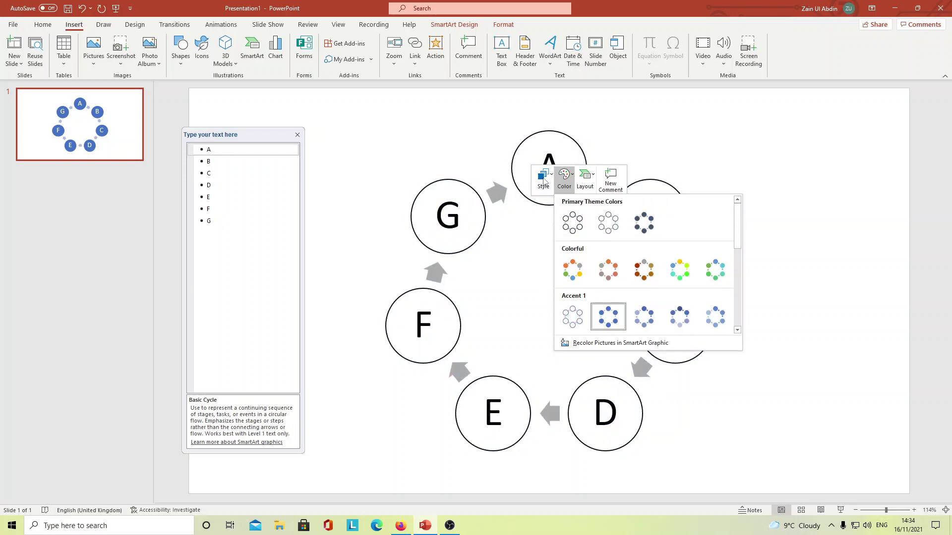
click(543, 181)
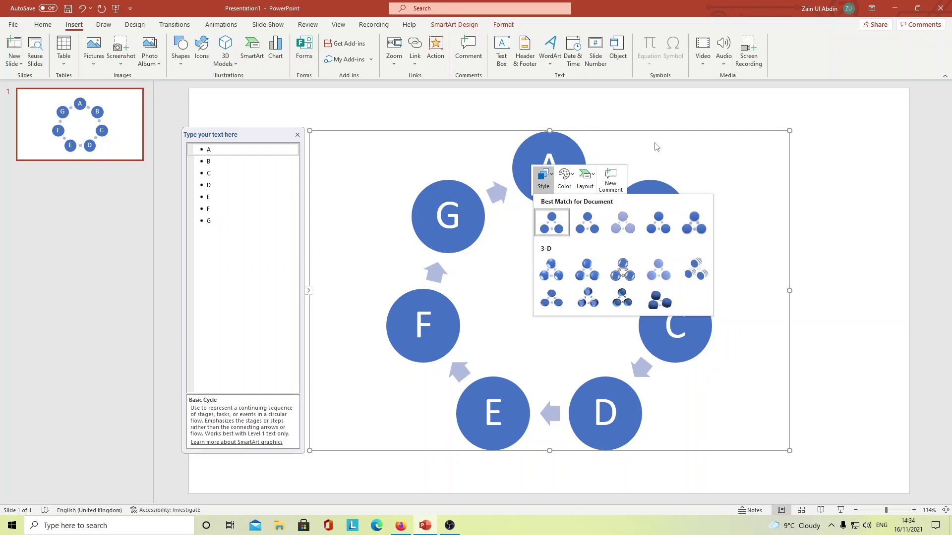
Start Save As on This PC with JPEG file type and file name 'asdasd'
click(10, 24)
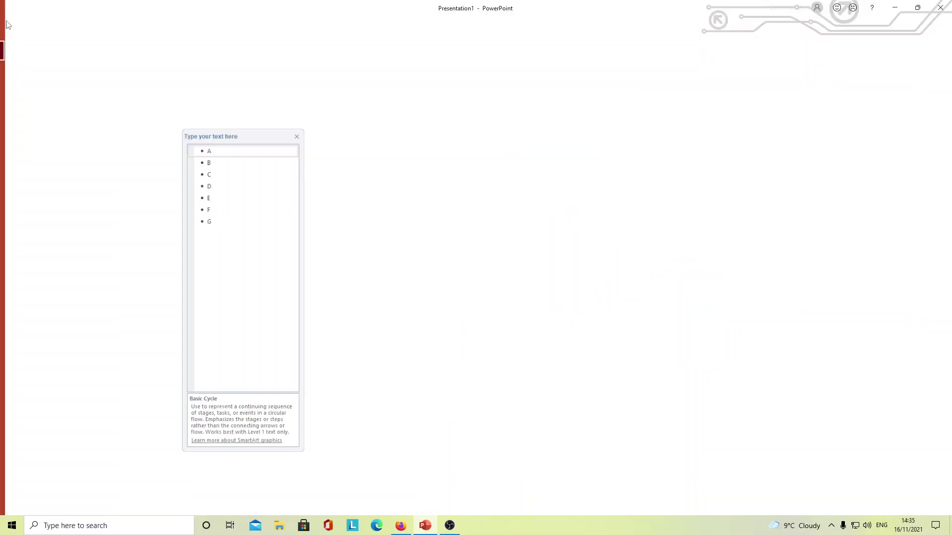
click(31, 159)
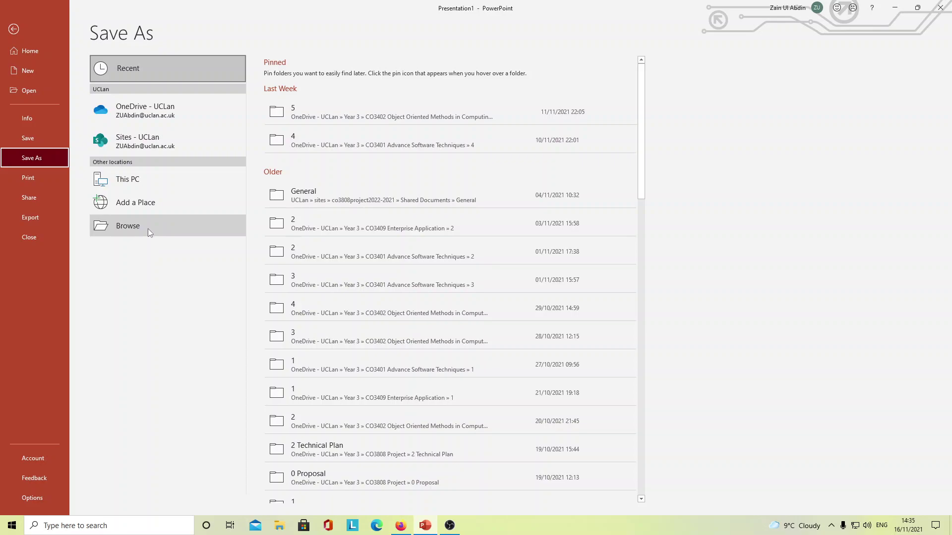
click(157, 181)
click(452, 88)
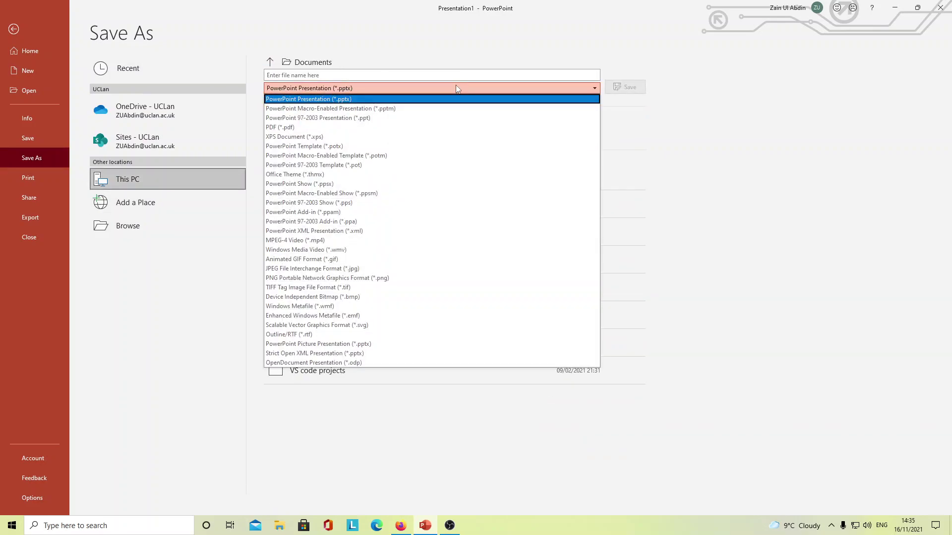
click(310, 268)
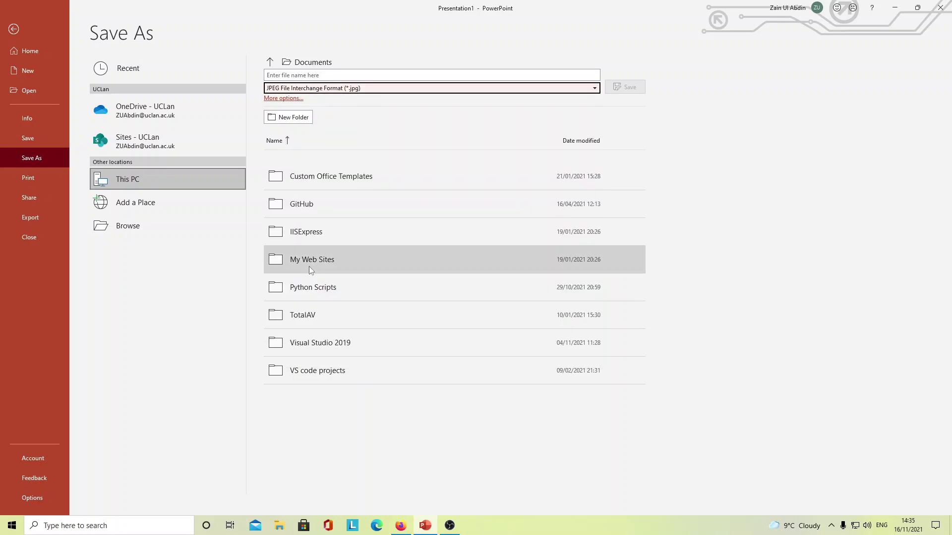
click(334, 74)
text(asdasd)
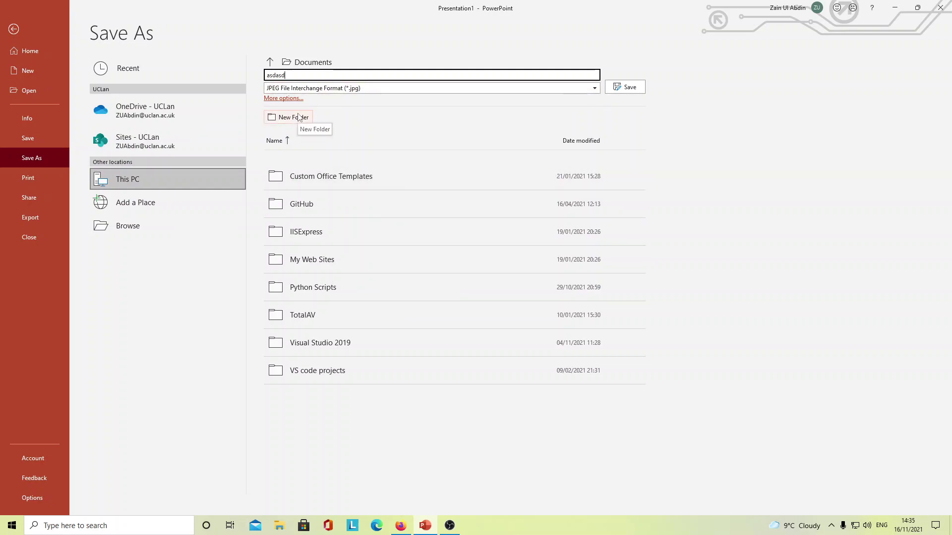
Save asdasd.jpg to the Desktop for the current slide only, then minimise PowerPoint
click(174, 223)
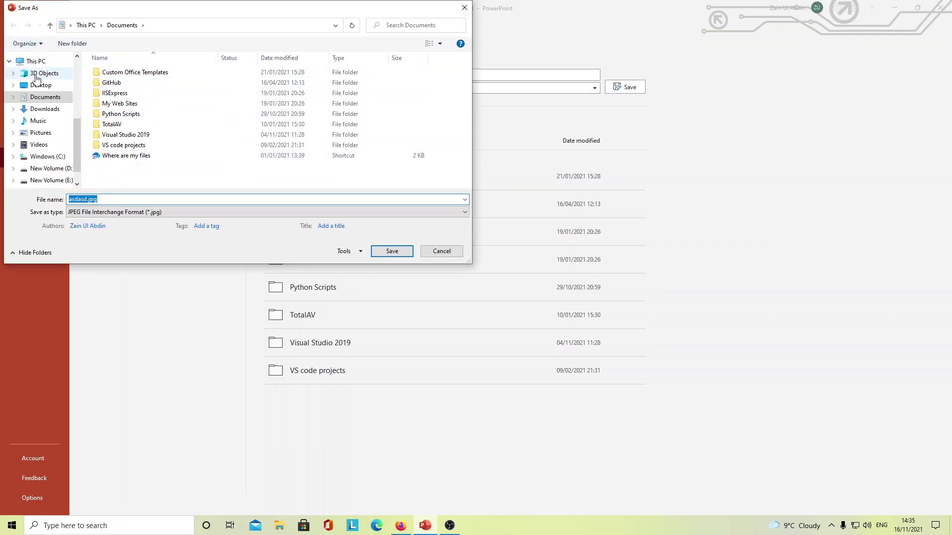
click(41, 89)
click(392, 251)
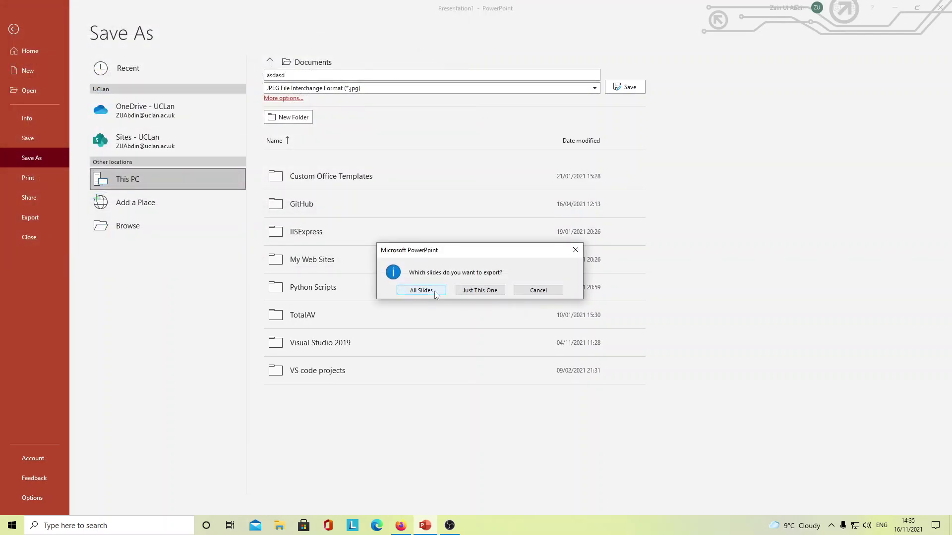
click(480, 291)
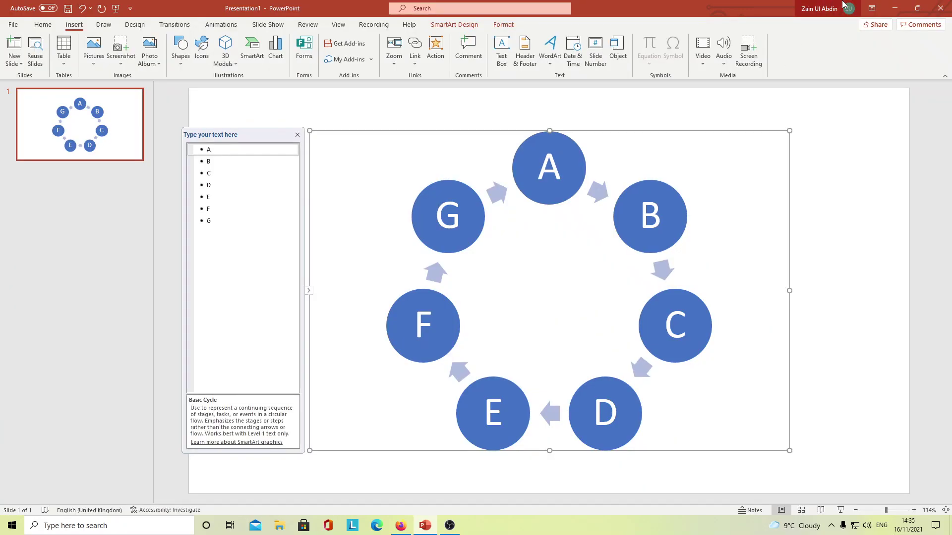
click(895, 8)
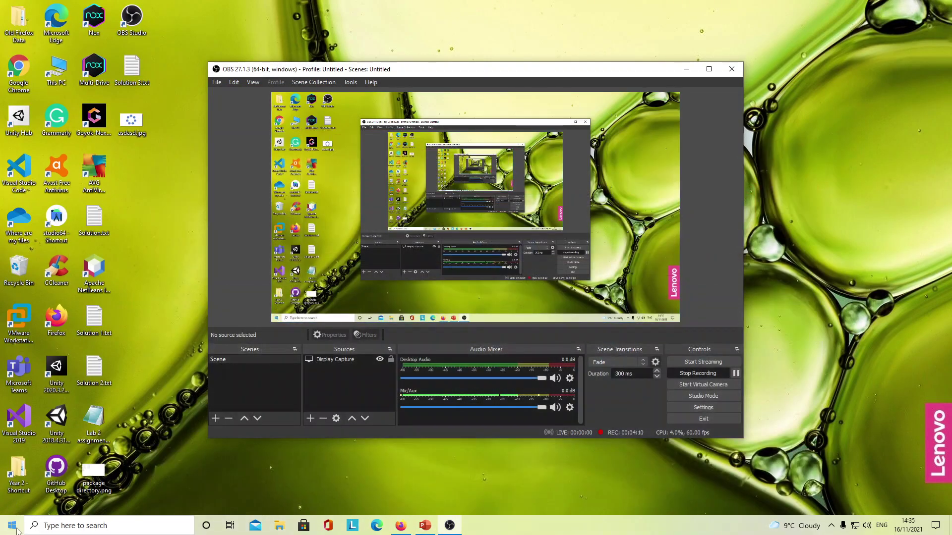
Search for Word, launch it, and create a new blank document
click(66, 527)
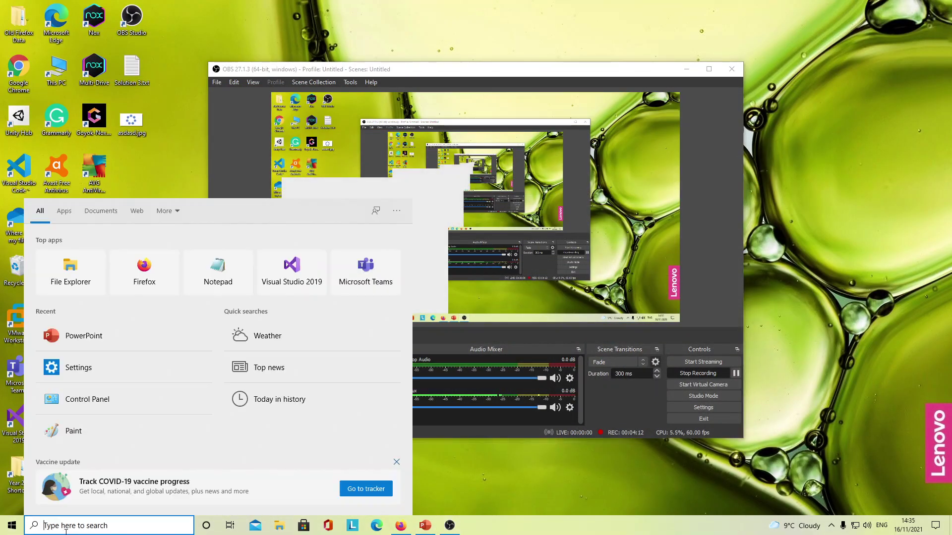
text(word)
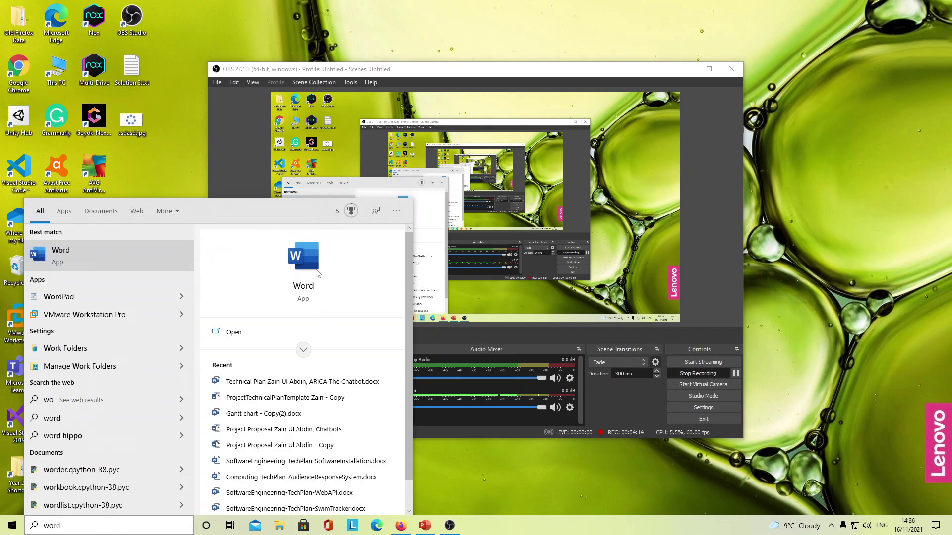
click(318, 273)
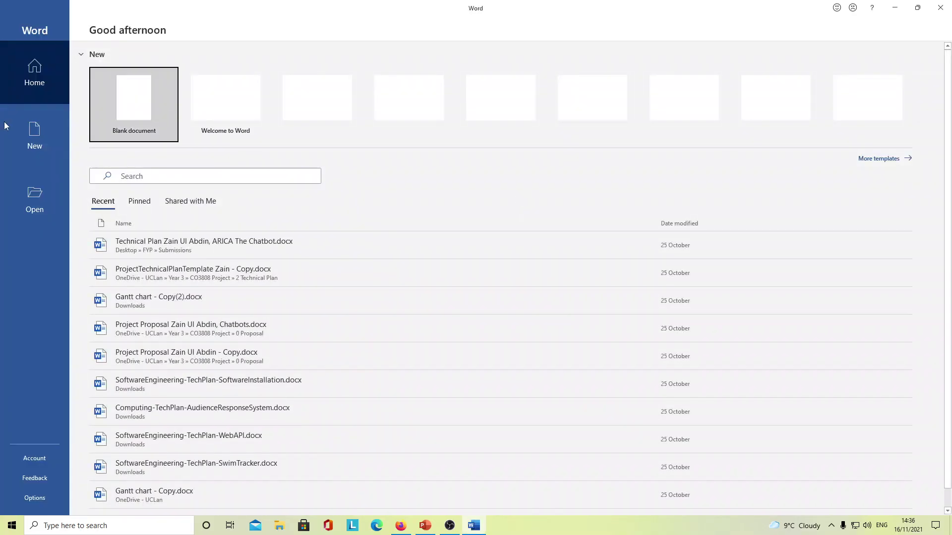
click(134, 86)
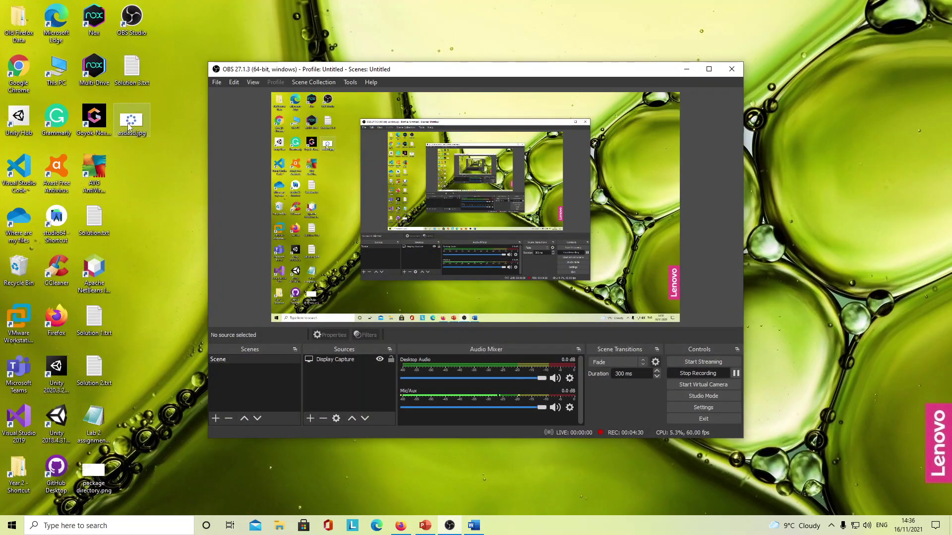
Copy asdasd.jpg from the desktop and switch back to the blank Word document
click(129, 126)
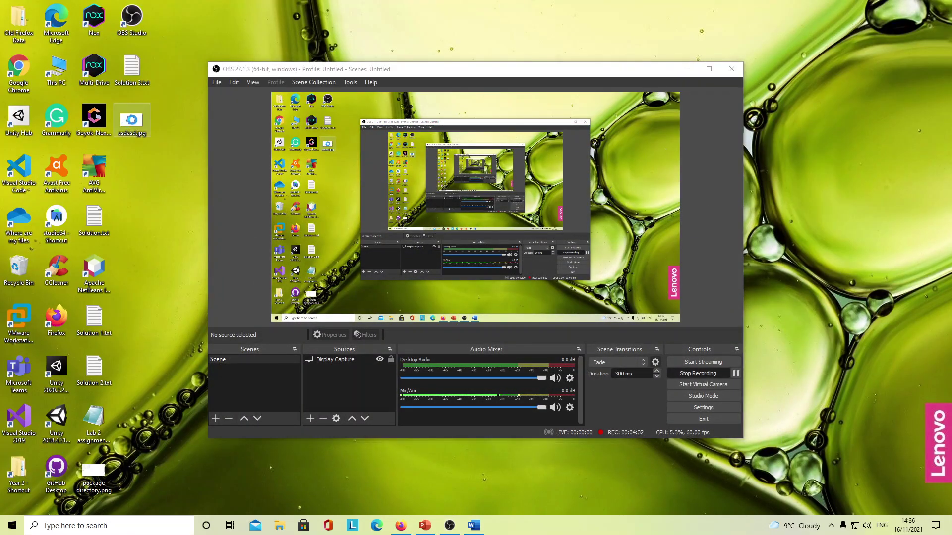
right_click(129, 125)
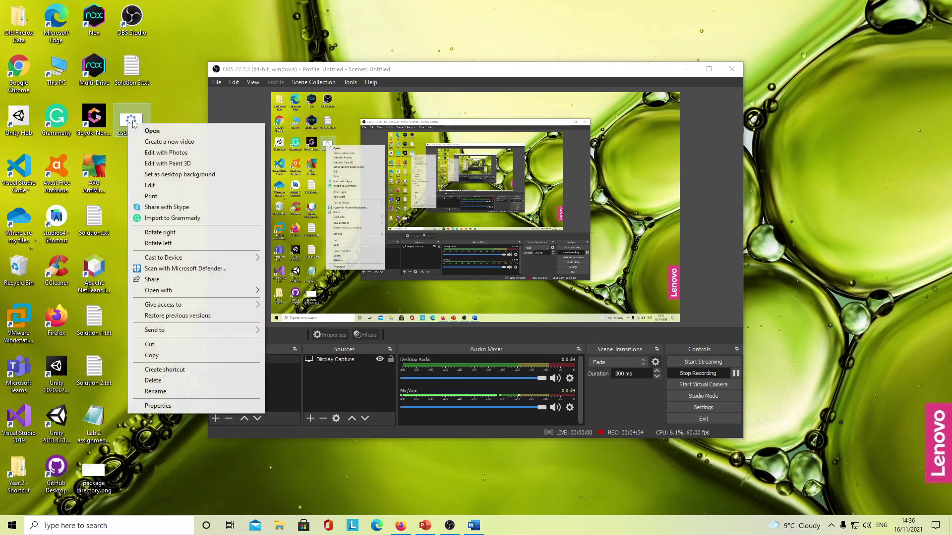
click(151, 356)
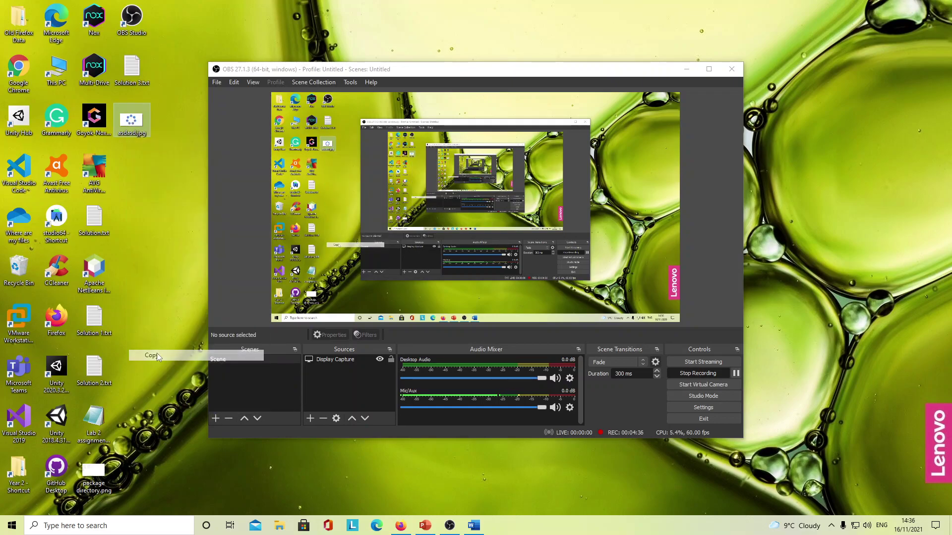
click(474, 526)
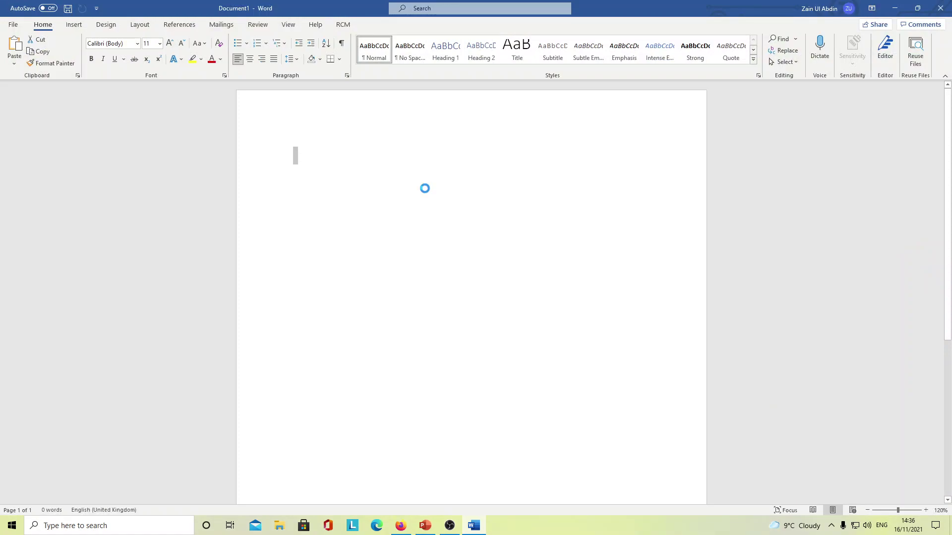
Paste the cycle image and crop its right, left, bottom and top edges inward
key(ctrl+v)
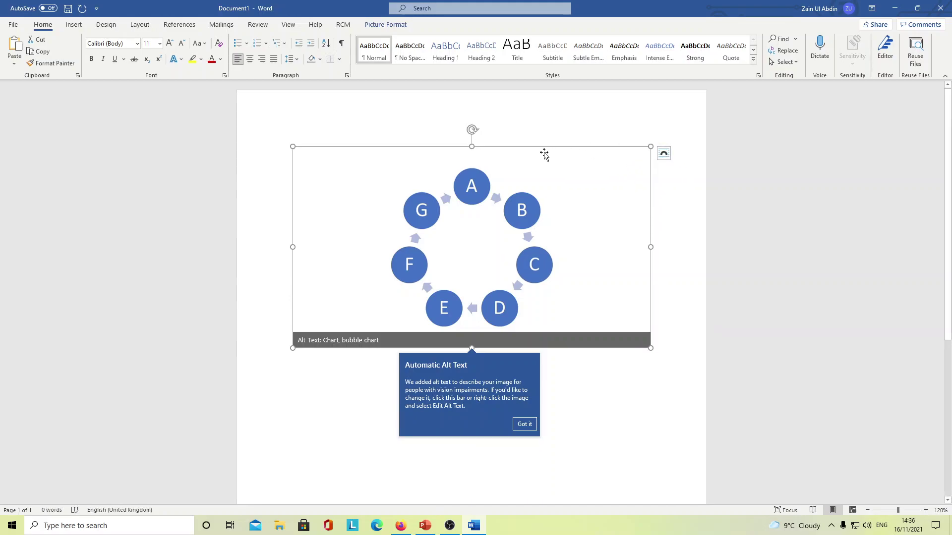
right_click(549, 198)
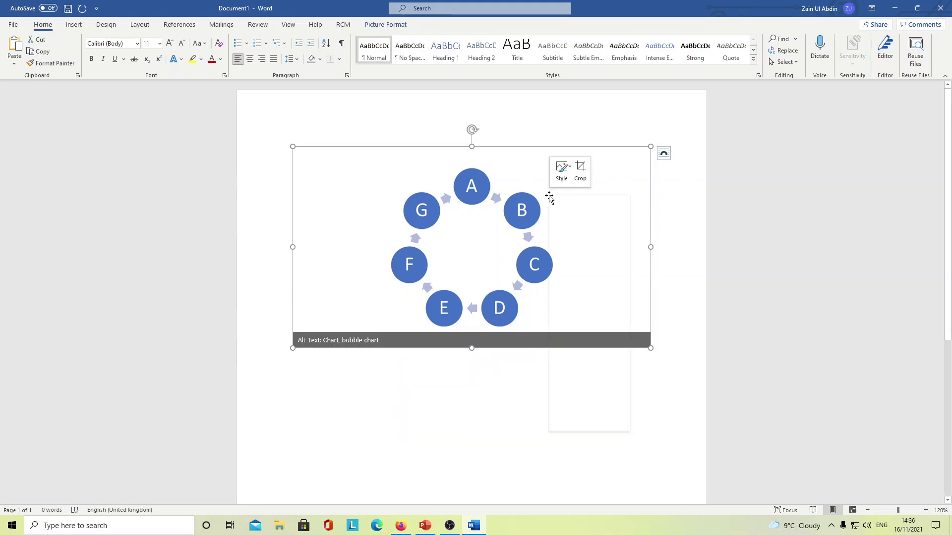
click(584, 165)
drag(651, 247, 577, 251)
drag(294, 247, 381, 238)
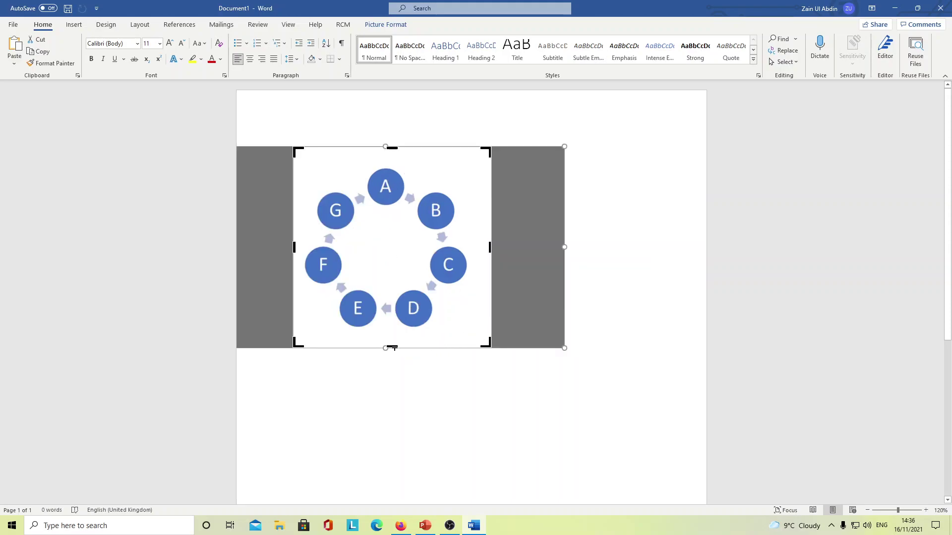
mouse_move(394, 348)
mouse_down()
mouse_move(397, 325)
mouse_move(395, 337)
mouse_up()
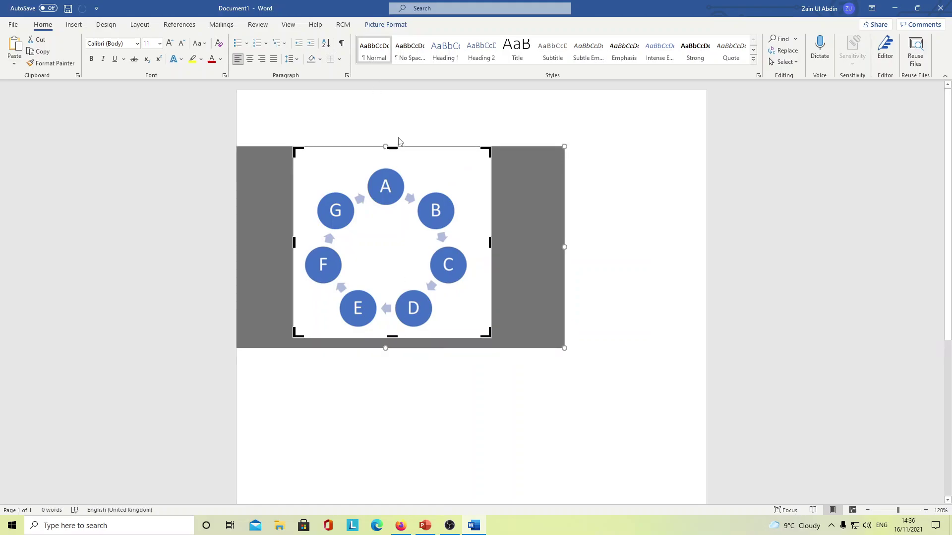
drag(392, 147, 392, 162)
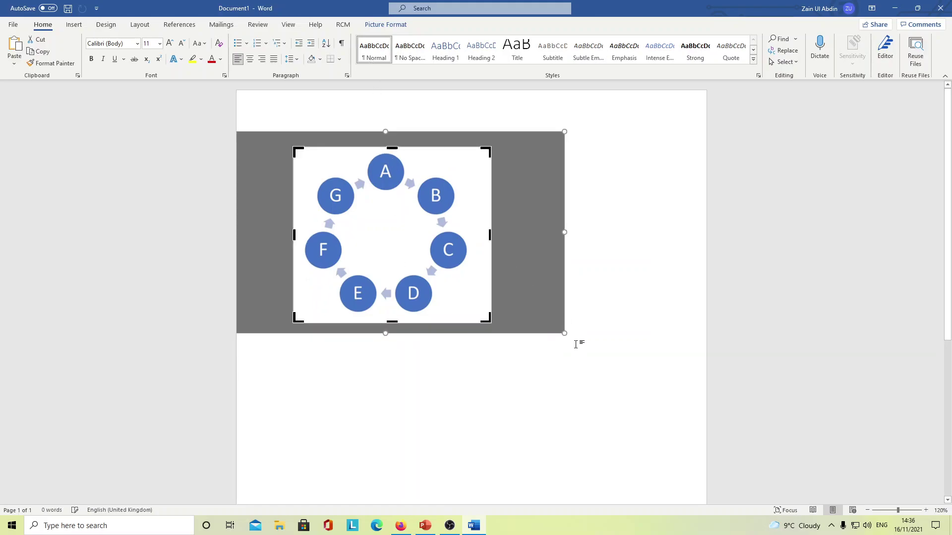